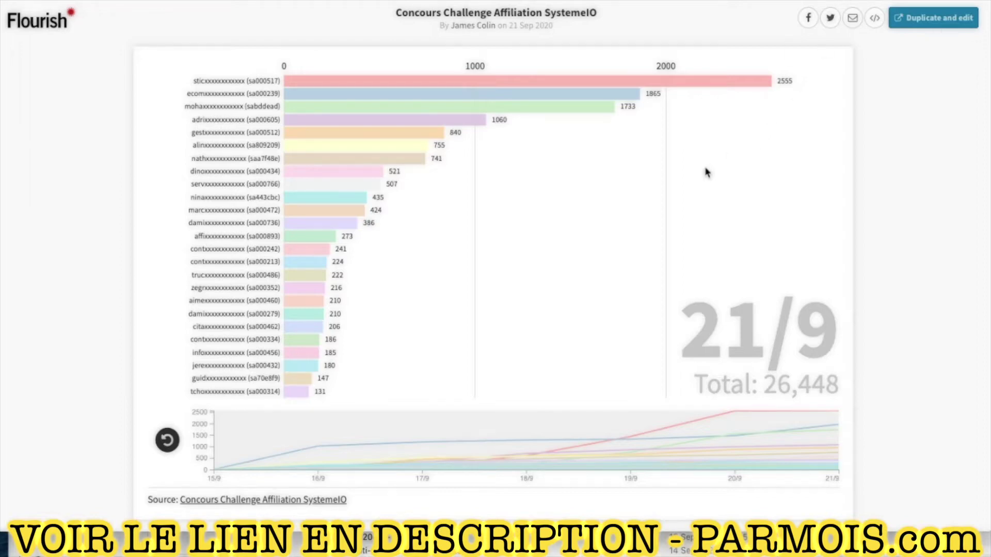
# Replay the published bar chart race and pause it, and play the same race in the project editor's preview
pyautogui.click(162, 441)
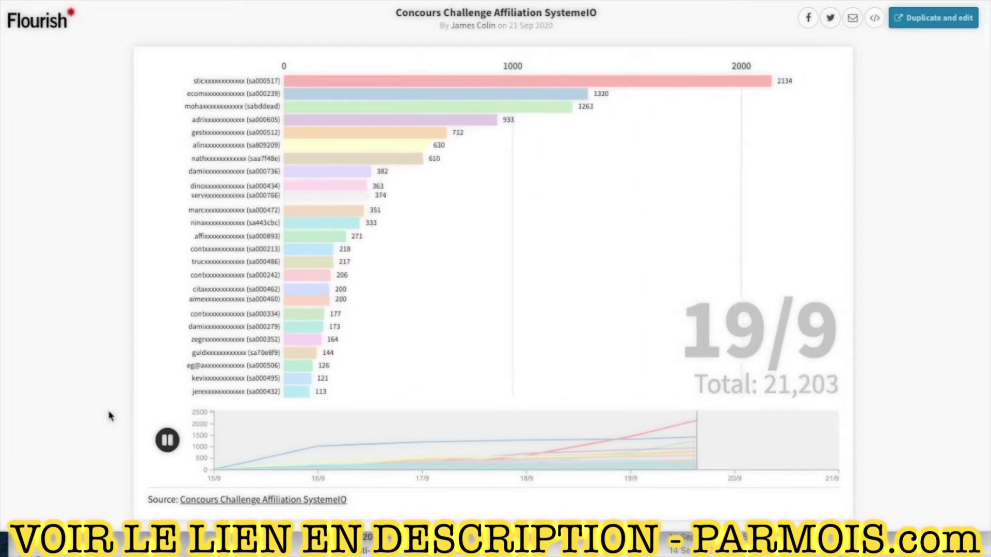
pyautogui.click(167, 440)
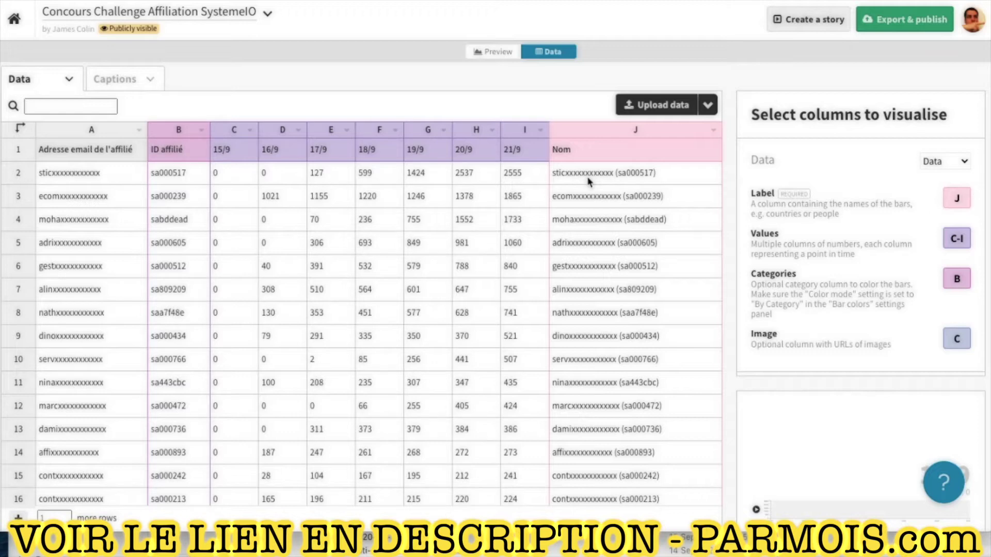
pyautogui.click(500, 56)
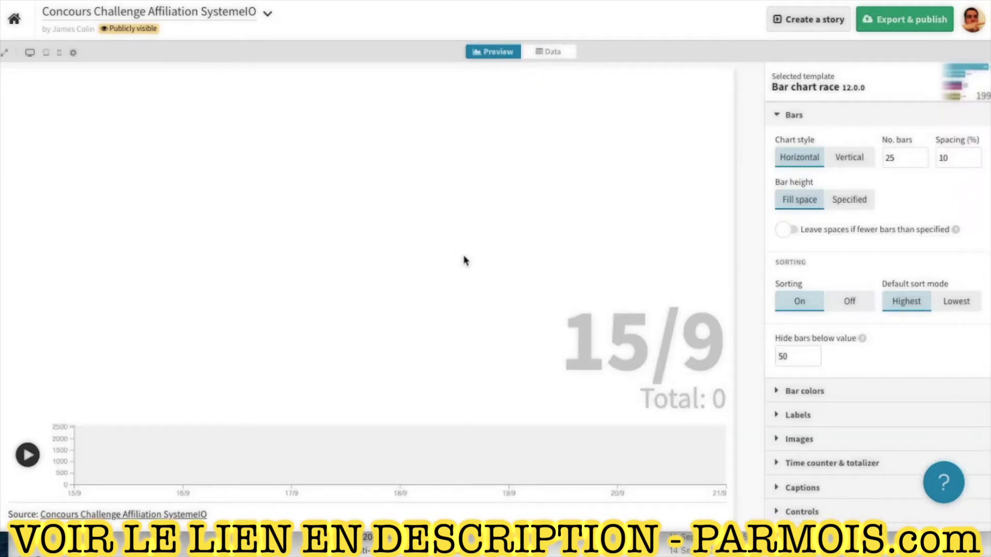
pyautogui.click(29, 455)
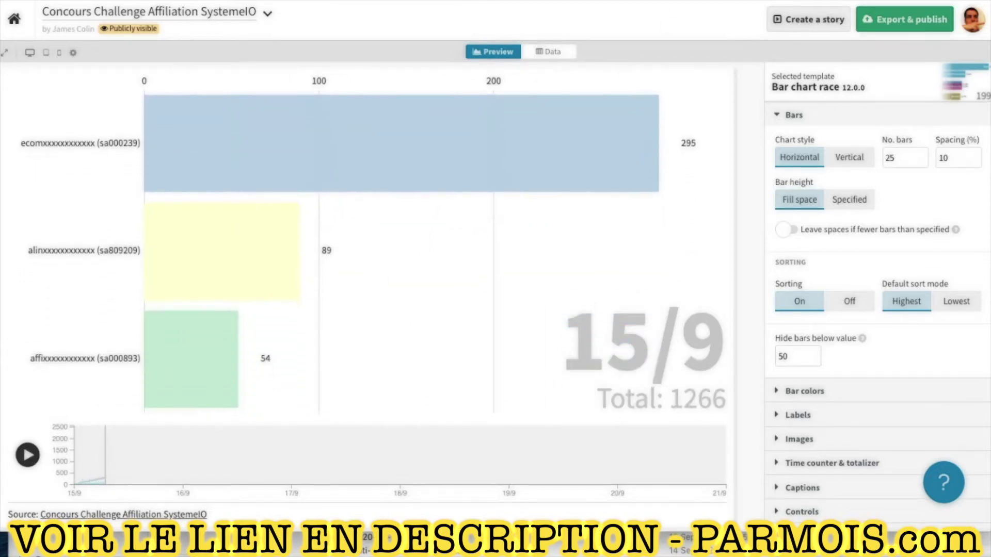
# Switch to the Google Sheets contest spreadsheet and compare the daily affiliate exports 20.09, 19.09 and 18.09
pyautogui.click(586, 0)
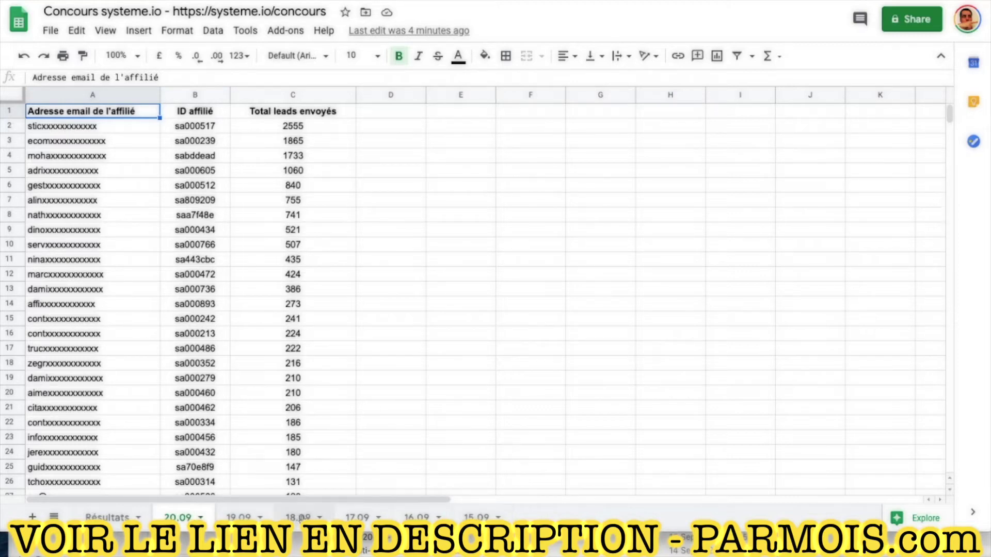
pyautogui.click(245, 517)
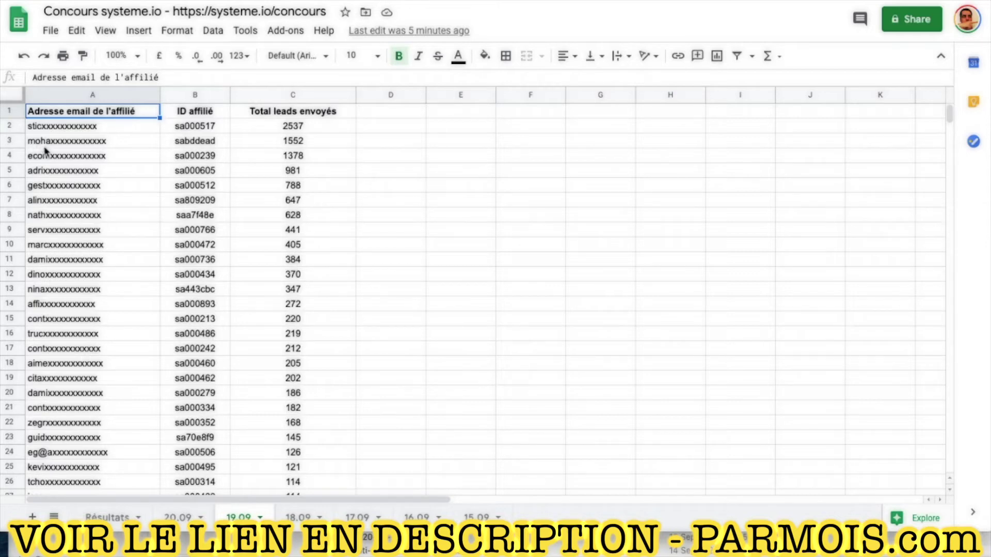
pyautogui.click(299, 517)
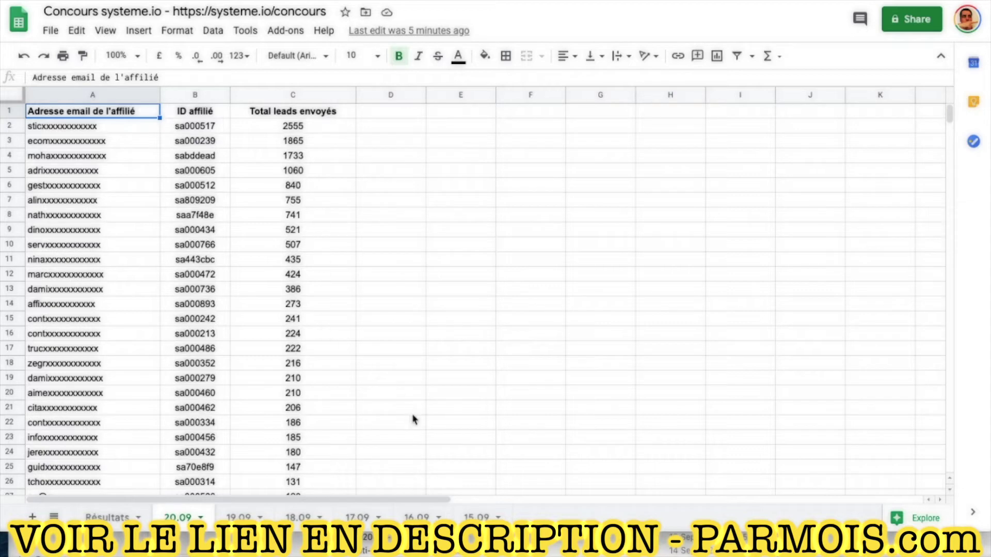
# Examine the Résultats sheet's affiliate and daily columns, checking them against the 20.09 export
pyautogui.click(108, 517)
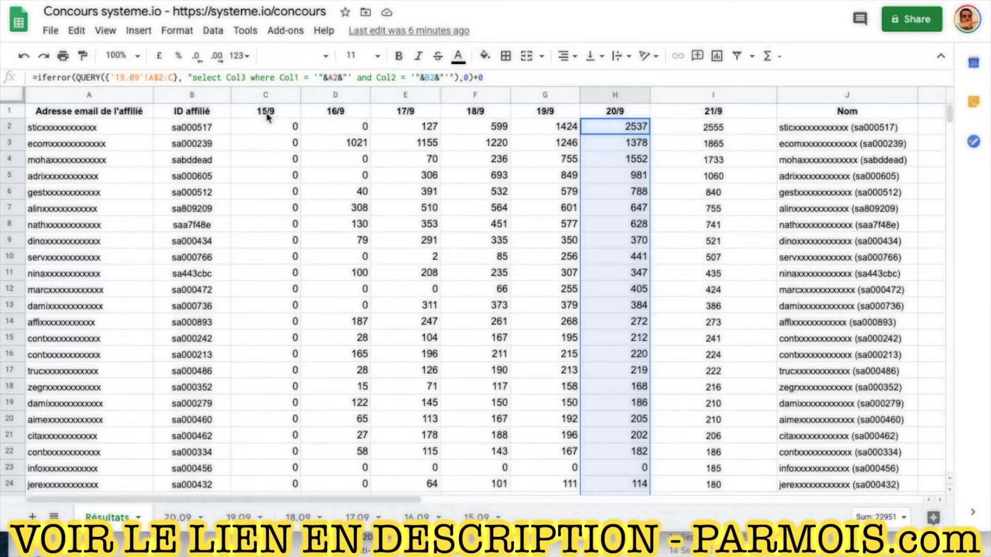
pyautogui.click(281, 161)
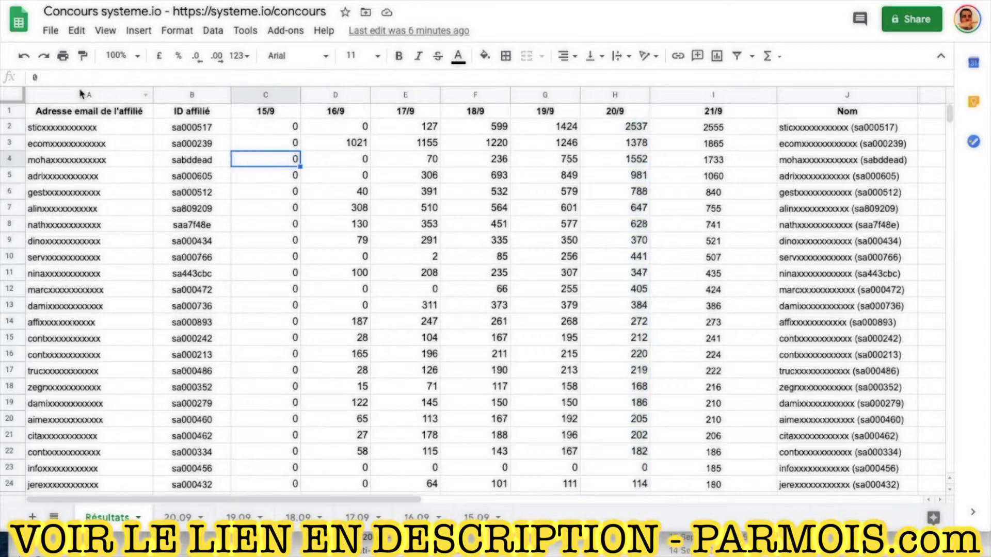
pyautogui.click(257, 145)
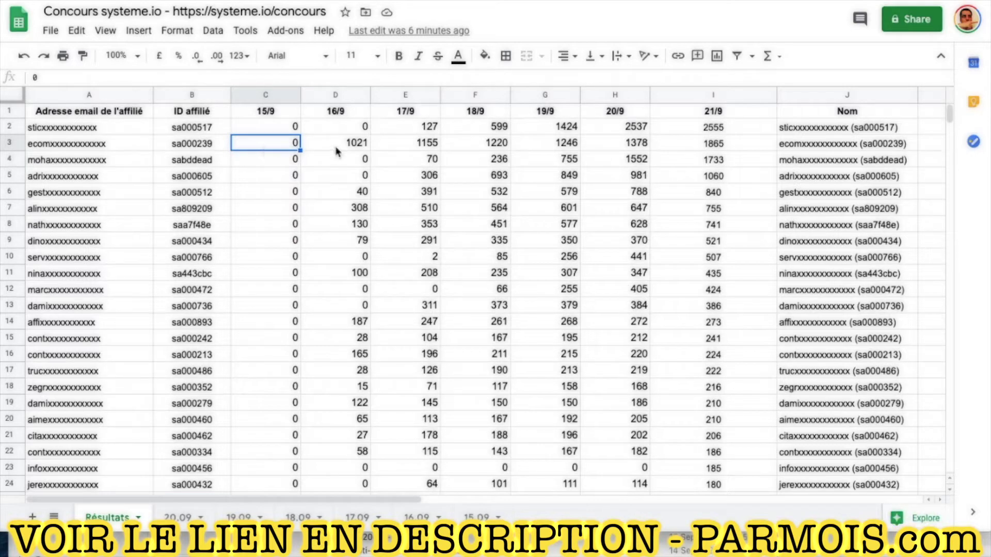
pyautogui.click(81, 130)
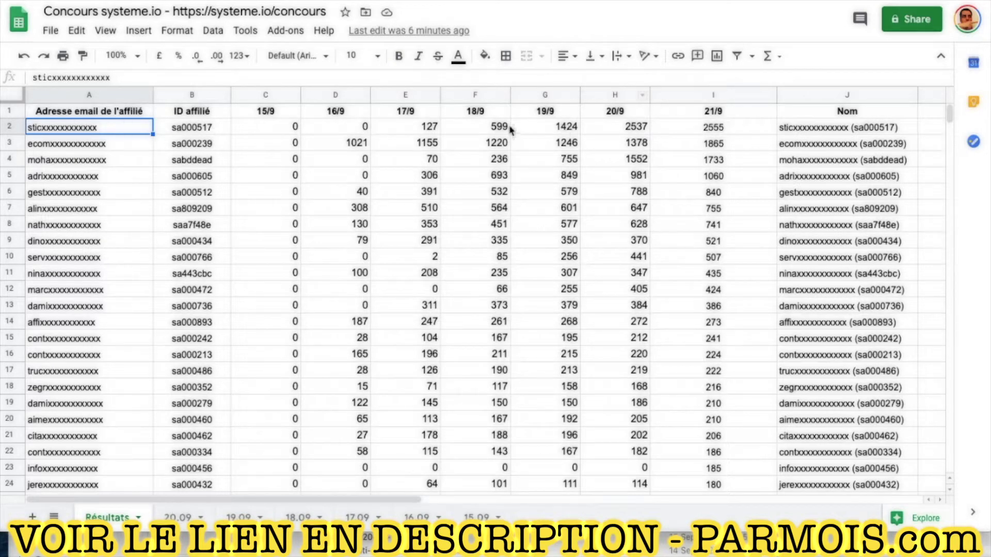
pyautogui.click(183, 518)
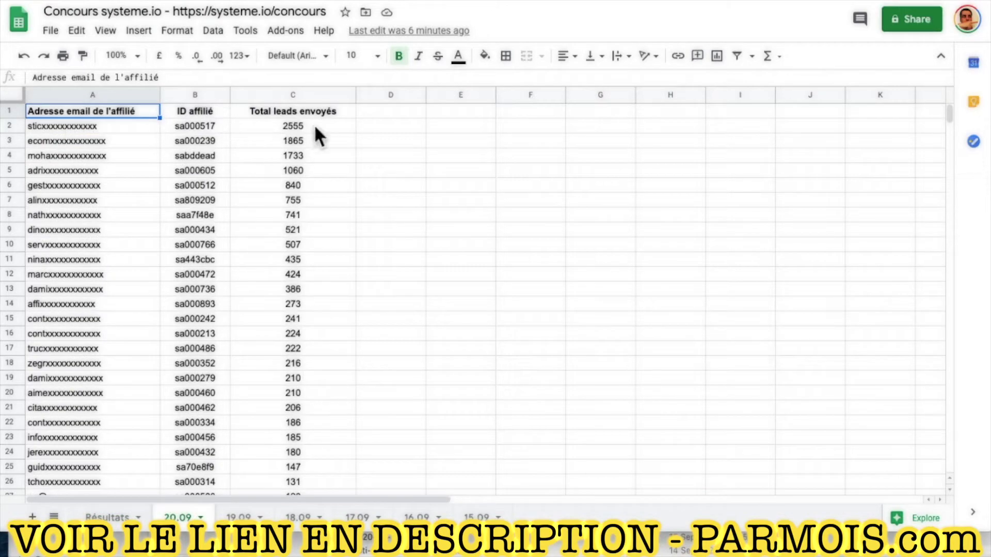
pyautogui.click(117, 518)
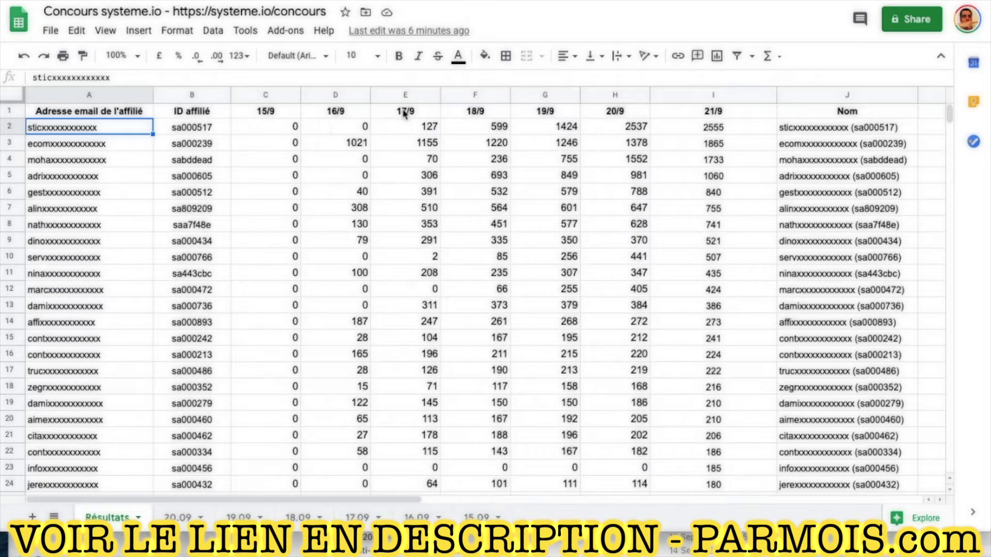
# Fill the QUERY formula in H2 of Résultats down to H11 and check the last populated rows
pyautogui.click(618, 129)
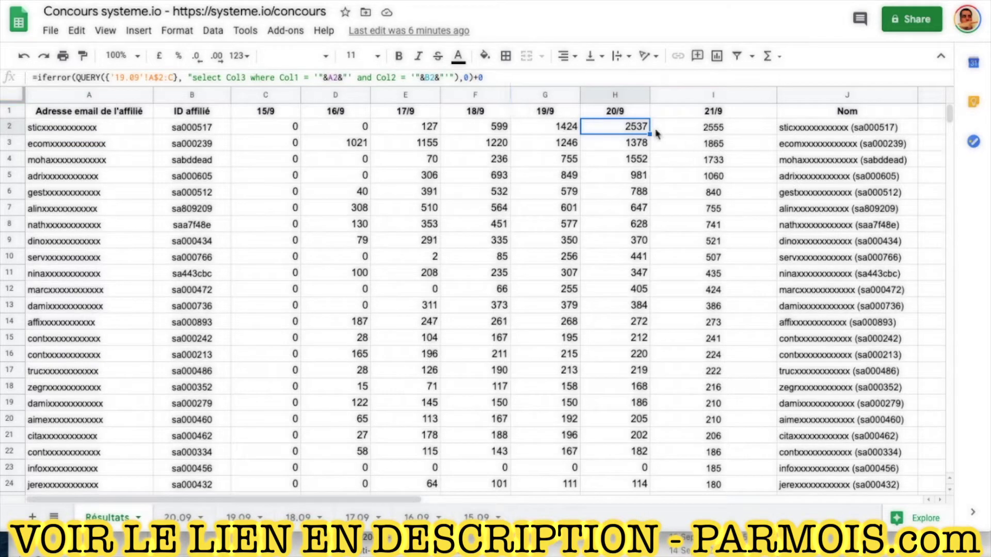
pyautogui.moveTo(650, 134); pyautogui.dragTo(646, 275)
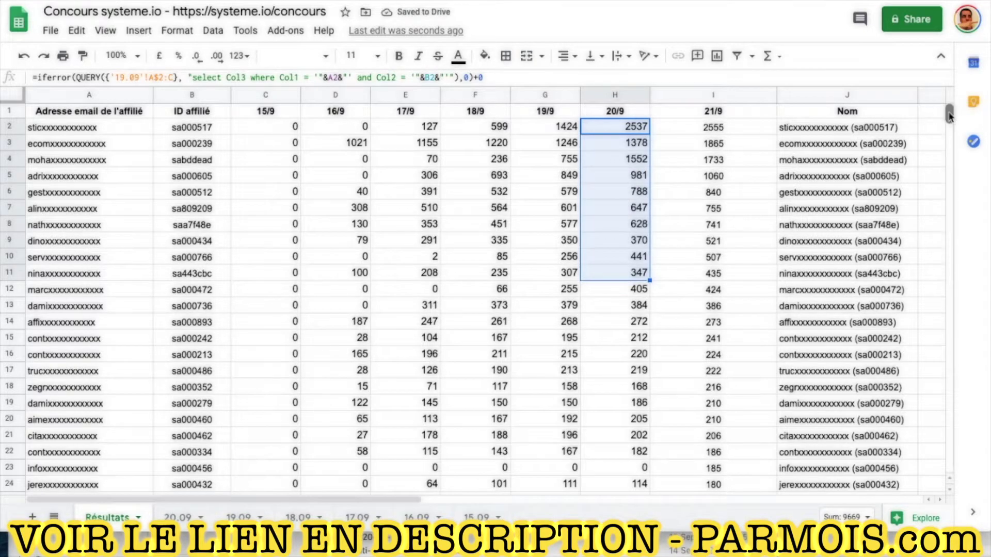
pyautogui.moveTo(949, 114); pyautogui.dragTo(949, 211)
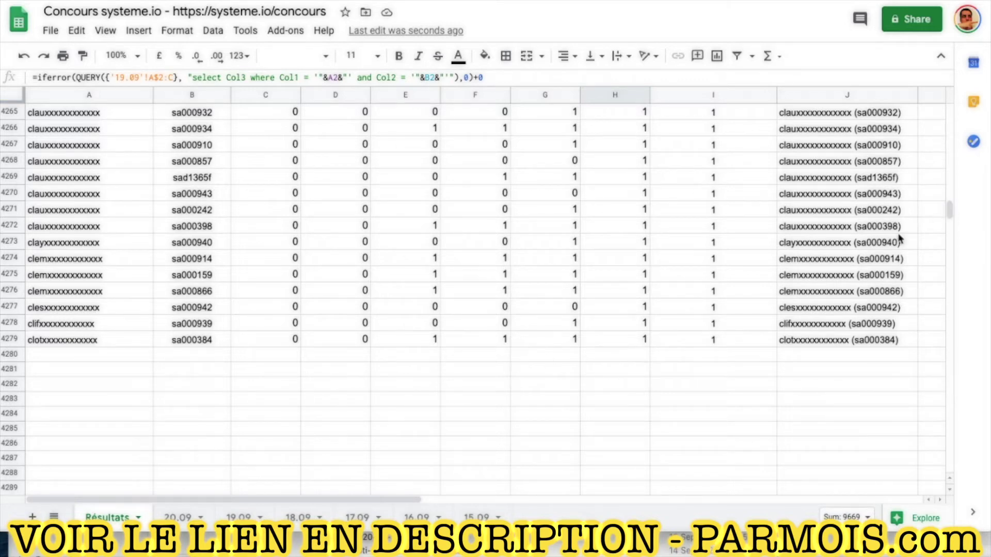
pyautogui.moveTo(950, 211); pyautogui.dragTo(950, 110)
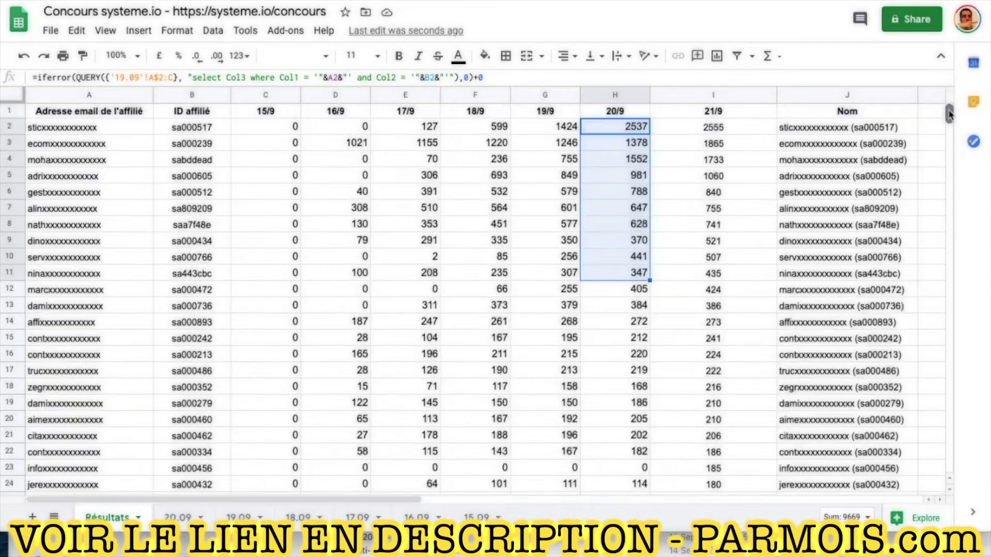
# Inspect the formulas in J2, H2 and F2 of Résultats, highlighting the QUERY part of the H2 formula
pyautogui.click(832, 132)
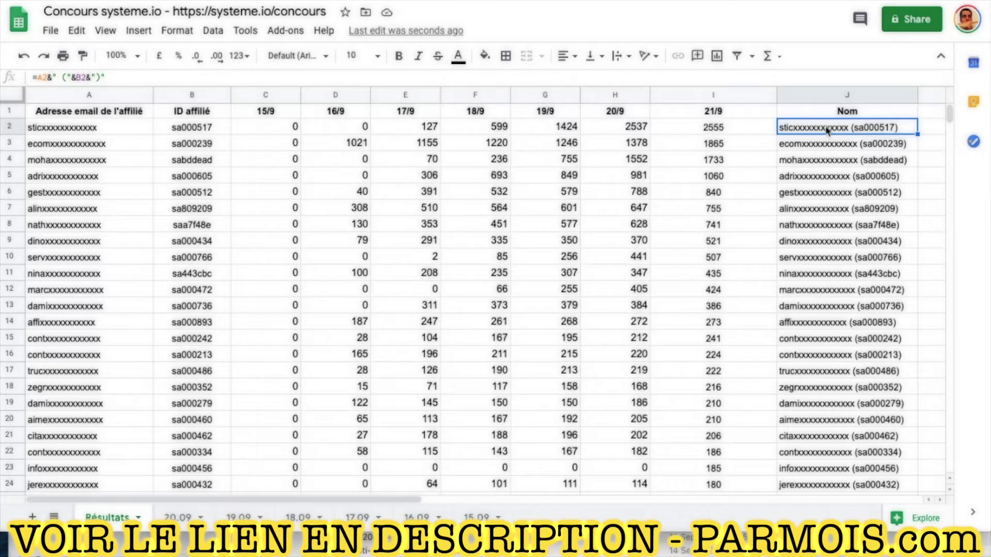
pyautogui.click(619, 129)
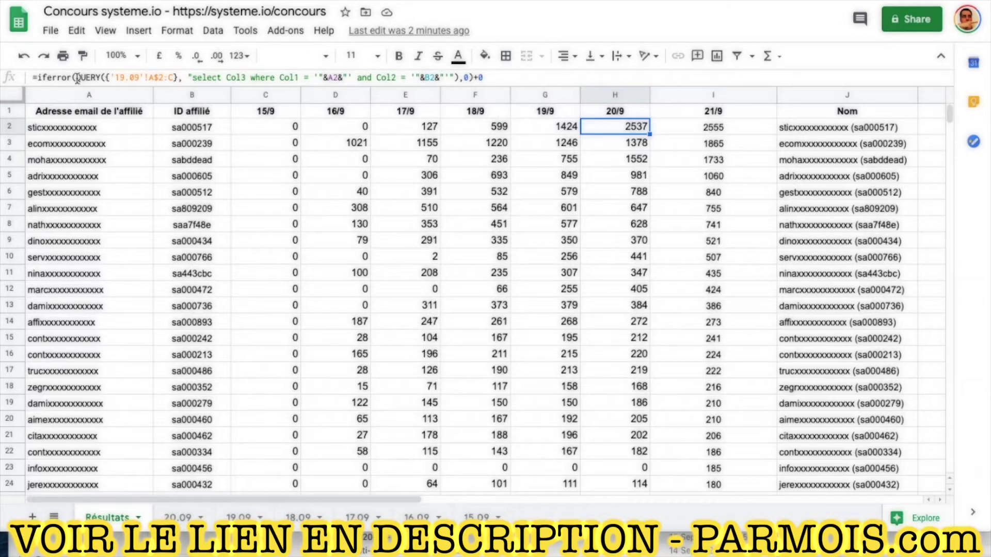
pyautogui.moveTo(76, 77); pyautogui.dragTo(461, 74)
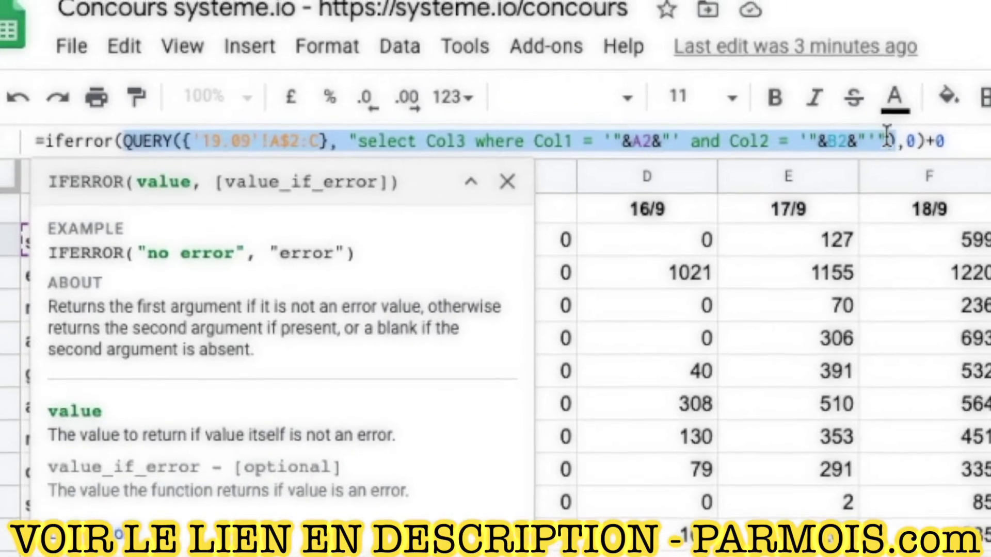
pyautogui.click(881, 138)
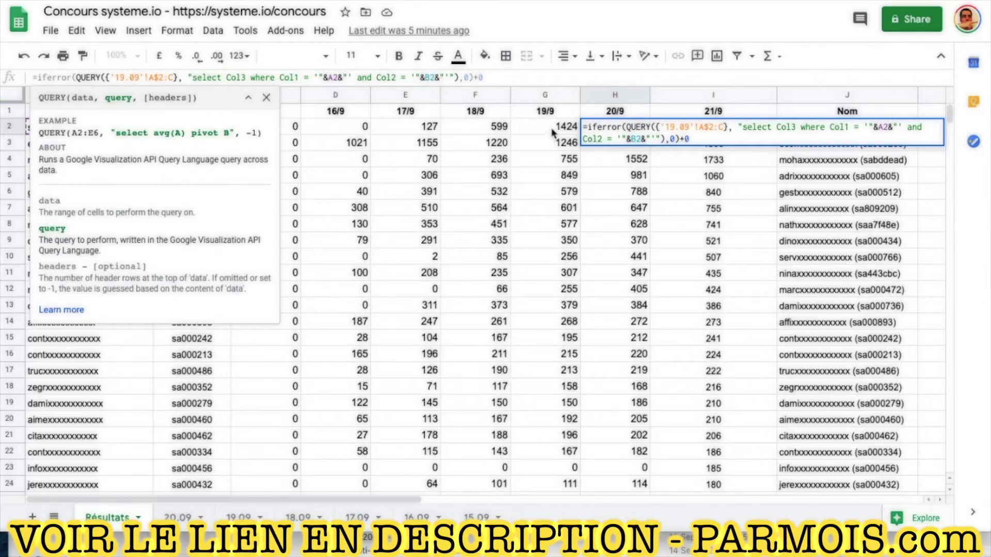
pyautogui.click(485, 129)
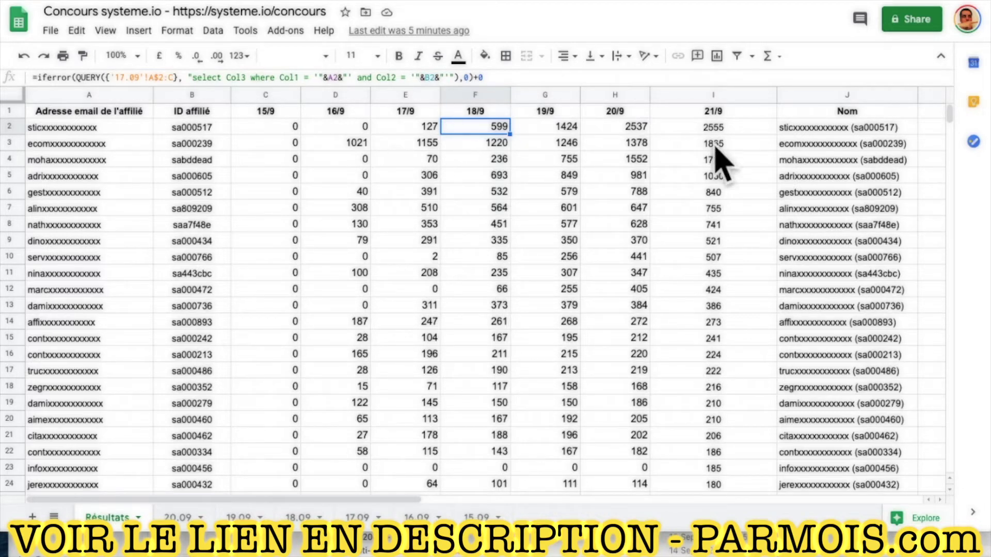
# Look up the spreadsheet's download option, and switch to the Flourish editor to review the chart's data and column assignments
pyautogui.click(51, 32)
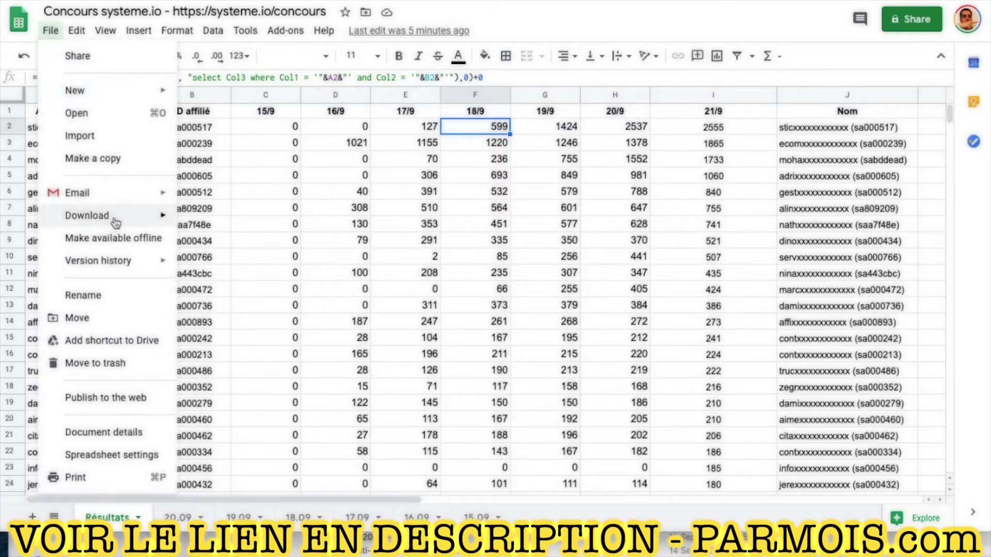
pyautogui.moveTo(115, 217)
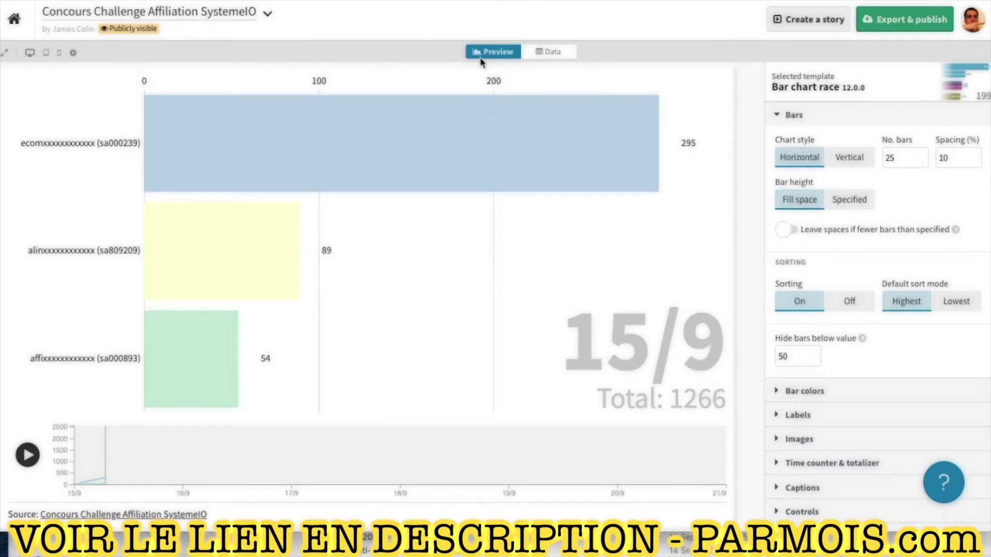
pyautogui.click(546, 52)
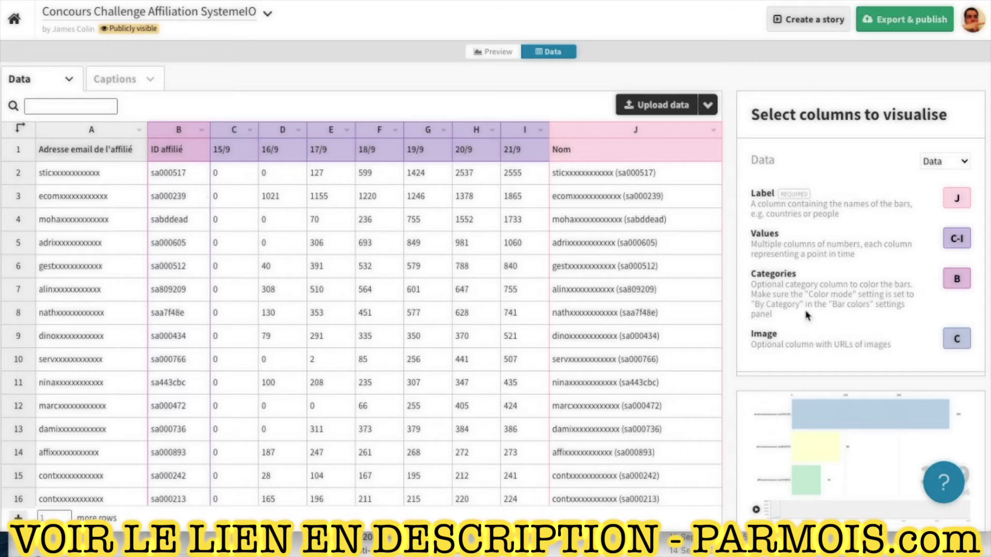
# Return to the chart preview and review the bar chart race settings, expanding the Timeline & animation options
pyautogui.click(498, 53)
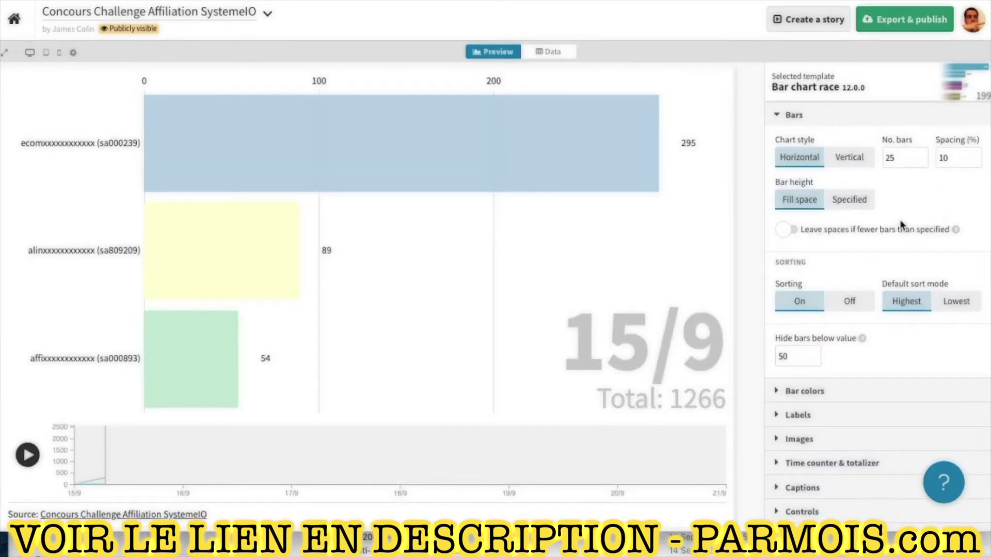
pyautogui.scroll(-1, 896, 229)
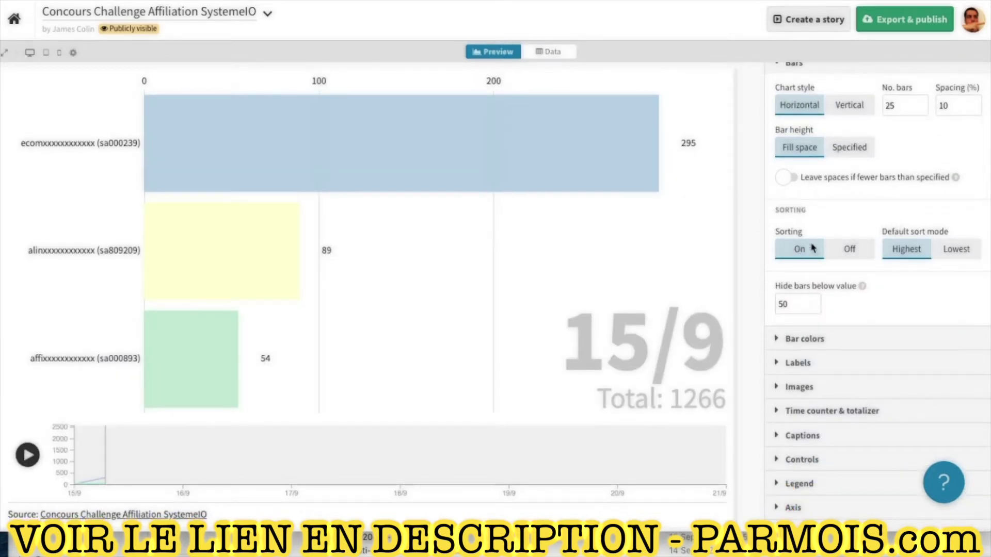
pyautogui.scroll(-3, 847, 237)
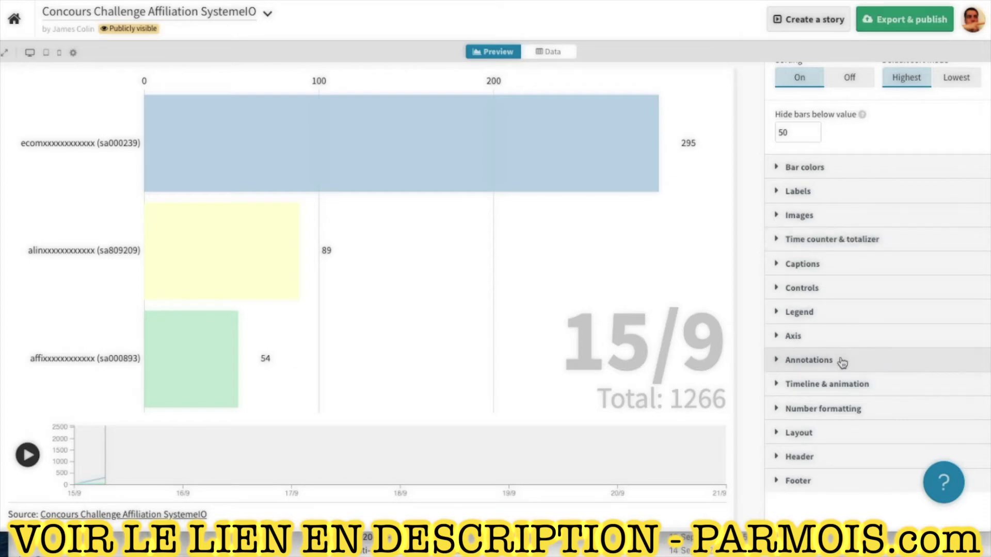
pyautogui.click(812, 385)
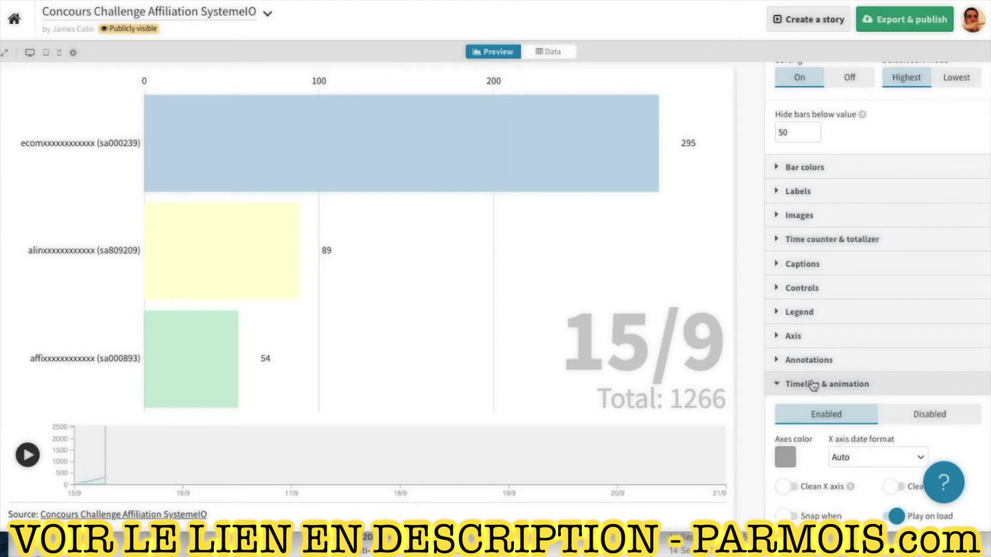
pyautogui.scroll(-4, 832, 376)
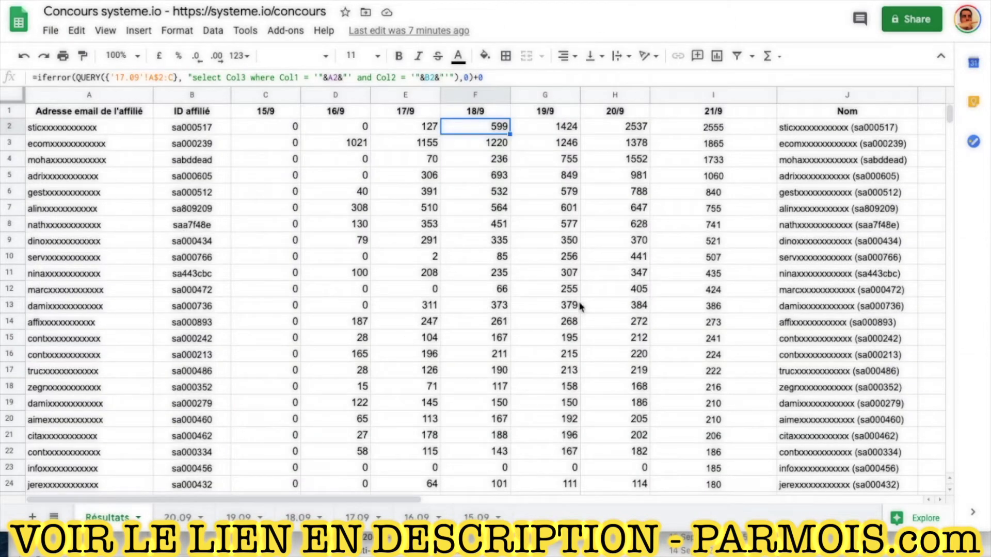
# Switch back to the contest spreadsheet and review the 20.09 and 19.09 exports and the Résultats sheet
pyautogui.click(182, 517)
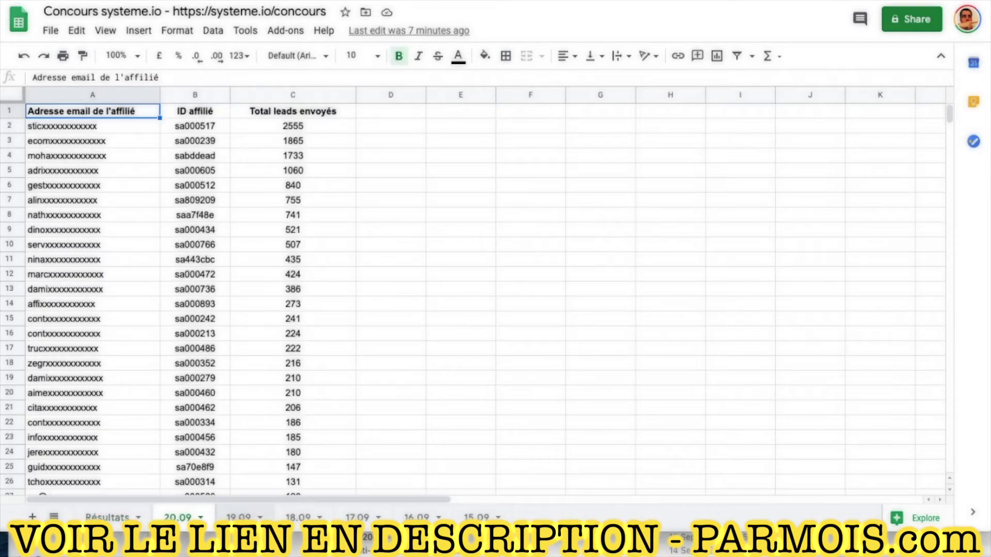
pyautogui.click(238, 518)
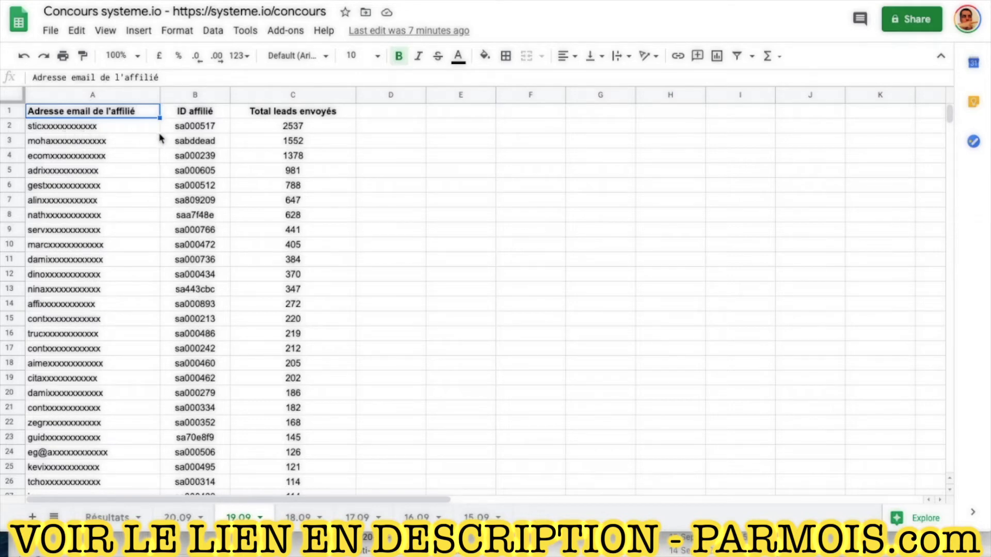
pyautogui.click(108, 517)
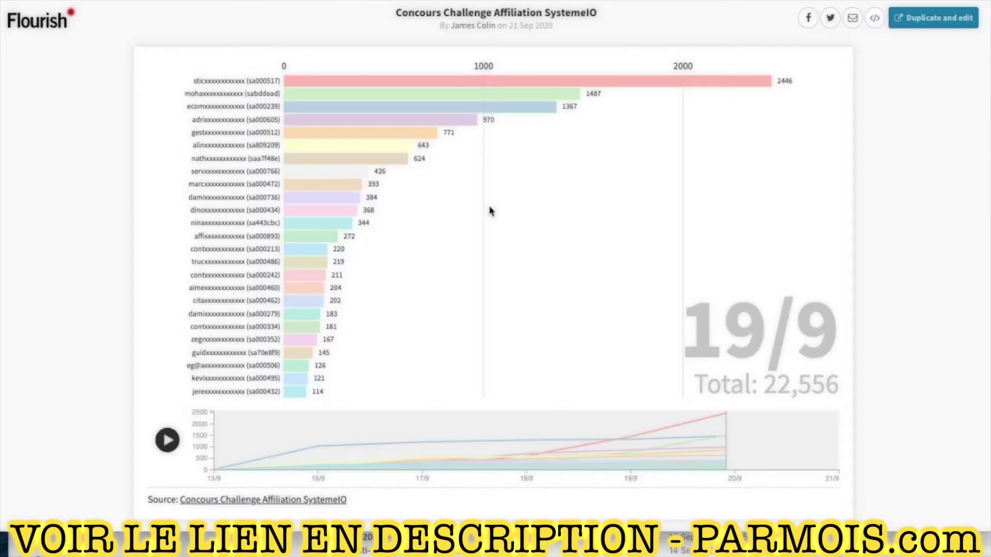
# Switch to the published Flourish chart, rewind its timeline to 15/9 and play the race from the start
pyautogui.moveTo(626, 449); pyautogui.dragTo(214, 445)
pyautogui.click(170, 443)
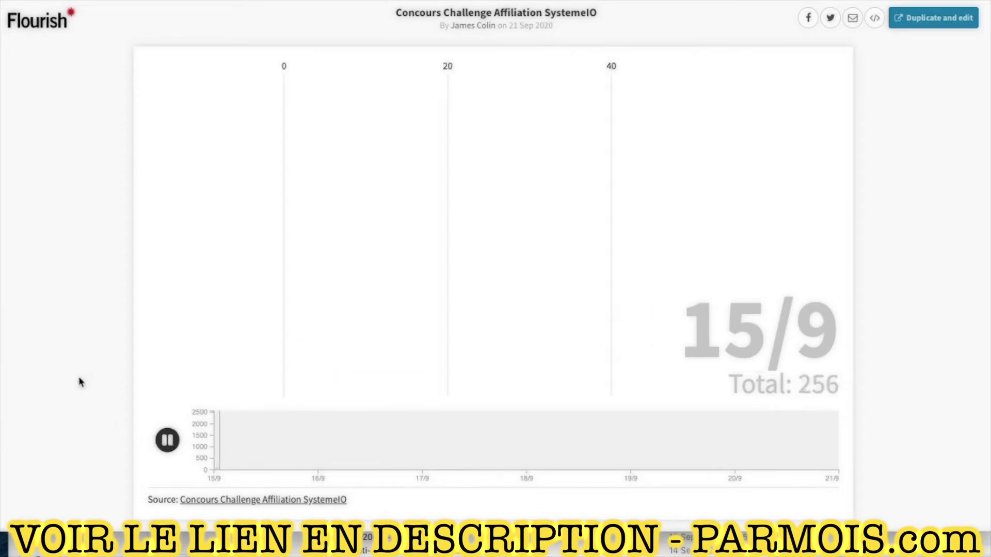